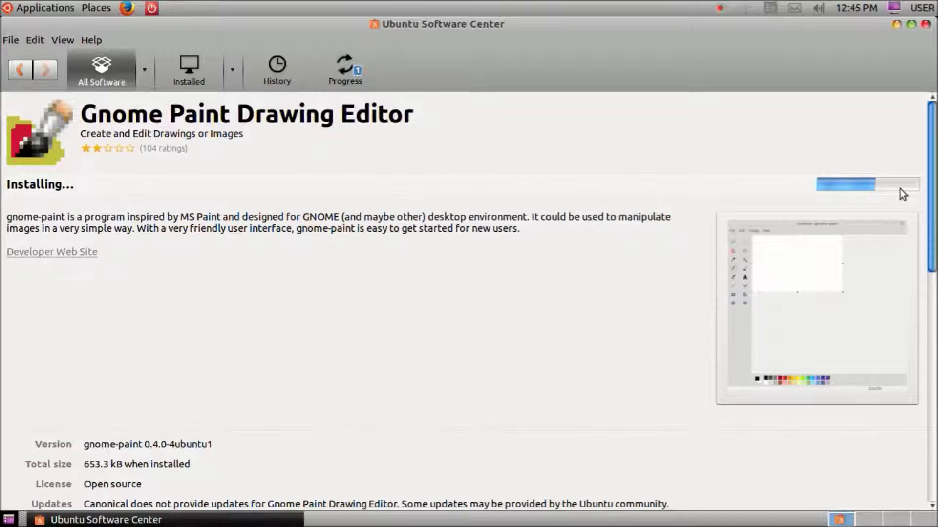
Step: Launch Gnome Paint Drawing Editor and maximize its window
mouse_move(73, 118)
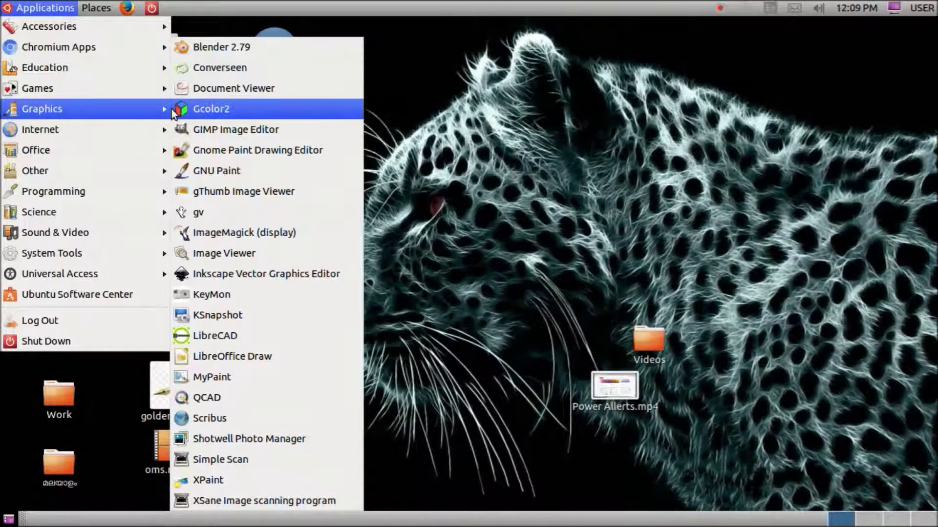
left_click(247, 151)
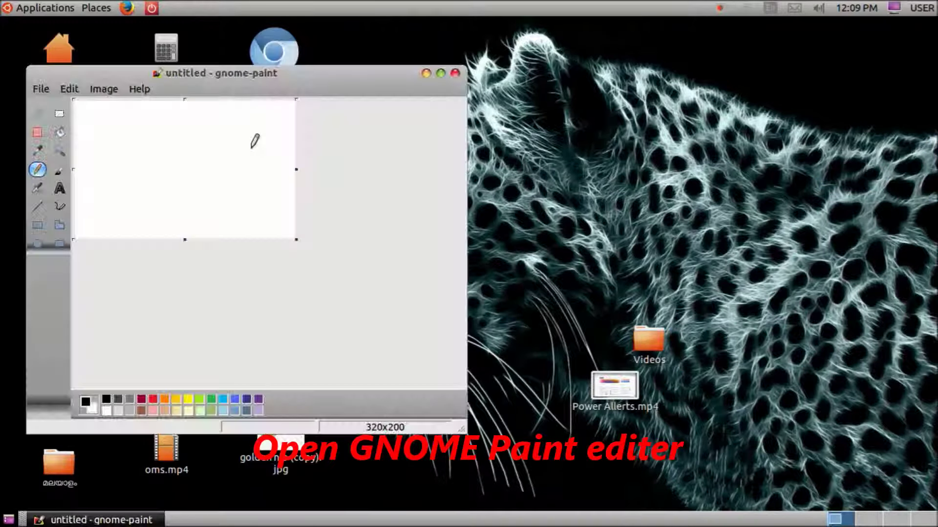
left_click(441, 74)
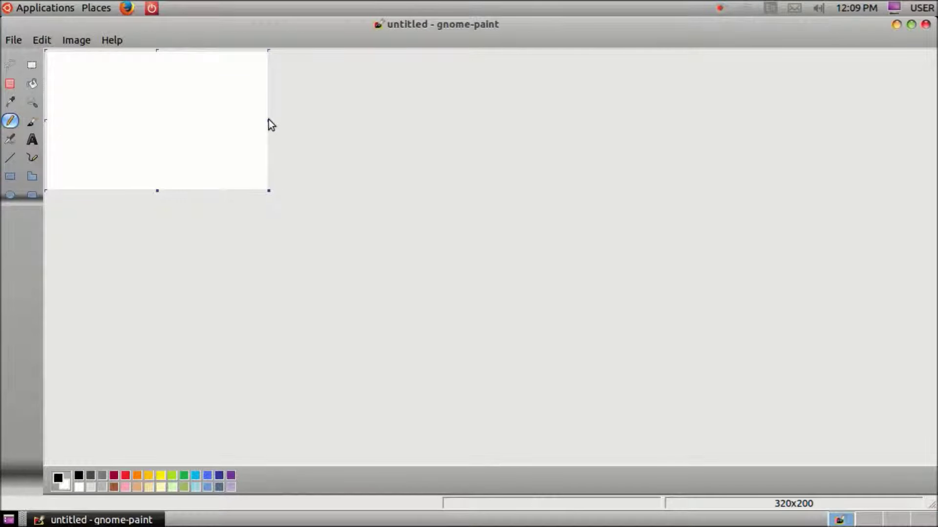
Step: Enlarge the blank canvas to 1117x537 pixels
left_click_drag(264, 120, 816, 120)
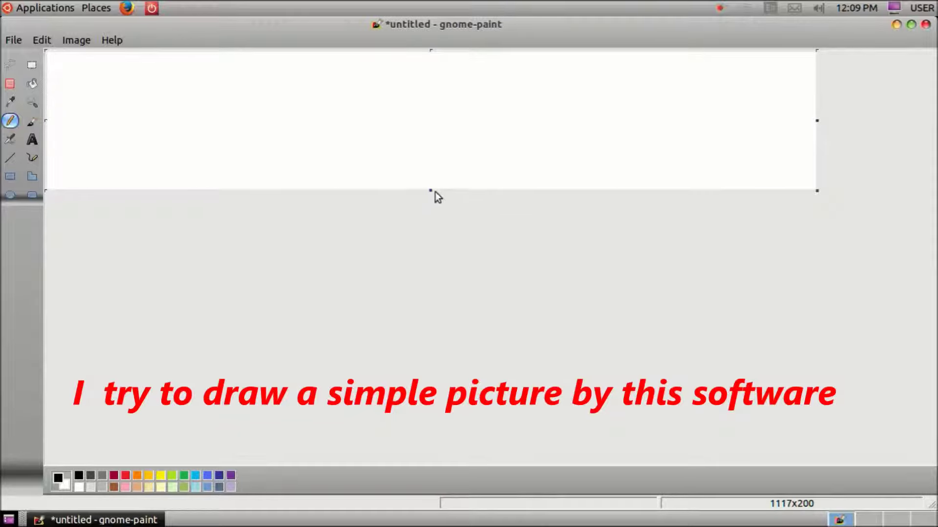
left_click_drag(431, 186, 443, 422)
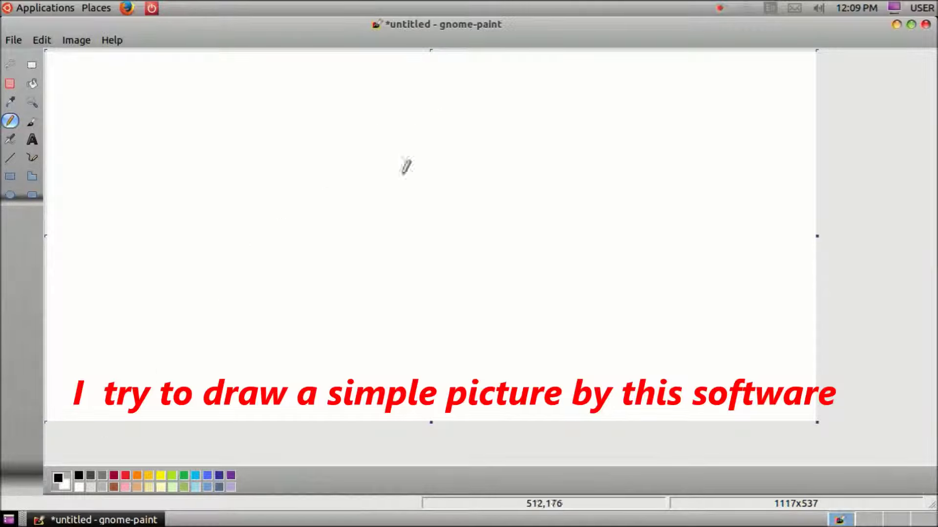
Step: Draw a left-facing forehead and nose profile with the pencil, and erase the stray line end below the nose with the largest eraser
mouse_move(405, 152)
left_mouse_down()
mouse_move(384, 219)
mouse_move(405, 235)
left_mouse_up()
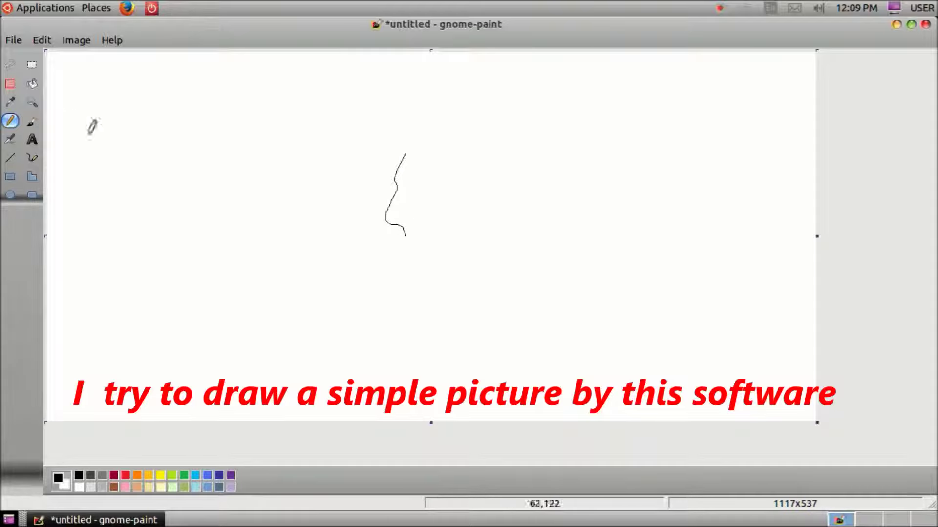
left_click(10, 83)
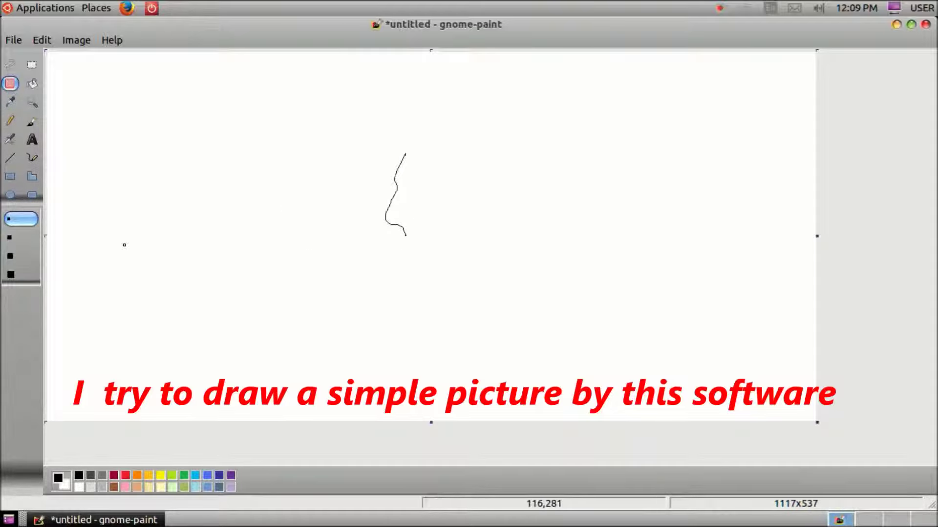
left_click(10, 274)
left_click(408, 231)
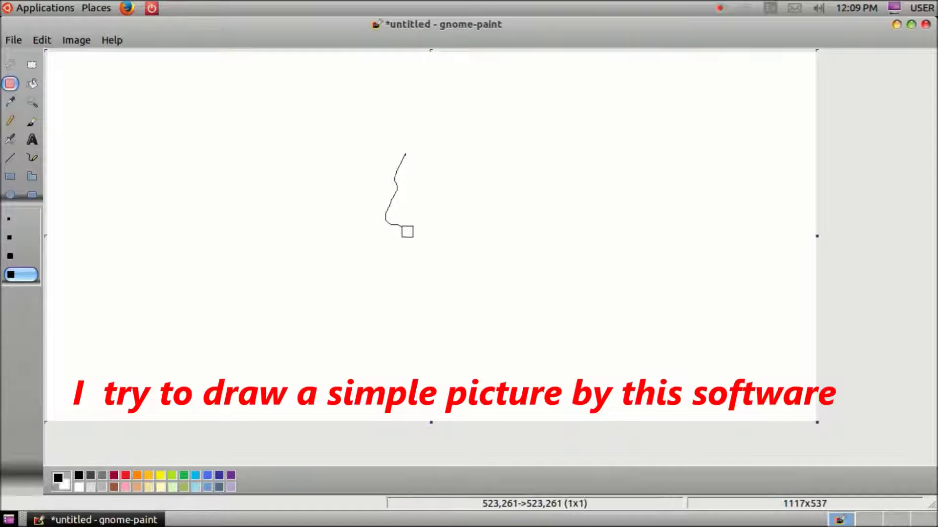
left_click_drag(407, 231, 404, 226)
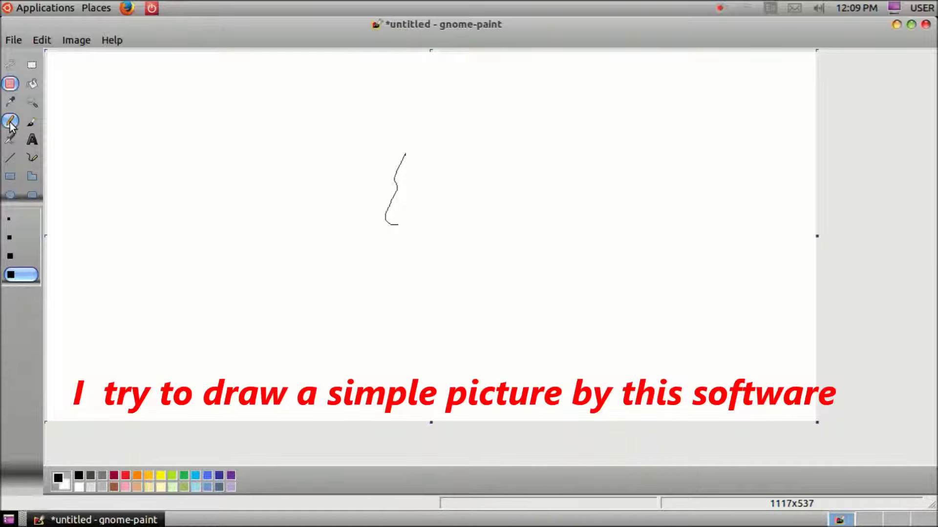
Step: Continue the pencil profile below the nose with the lips, chin and front of the neck, erasing and redrawing the neck line
left_click(11, 123)
mouse_move(396, 224)
left_mouse_down()
mouse_move(416, 237)
mouse_move(415, 272)
mouse_move(470, 289)
left_mouse_up()
left_click(9, 83)
left_click_drag(445, 276, 462, 290)
left_click(10, 121)
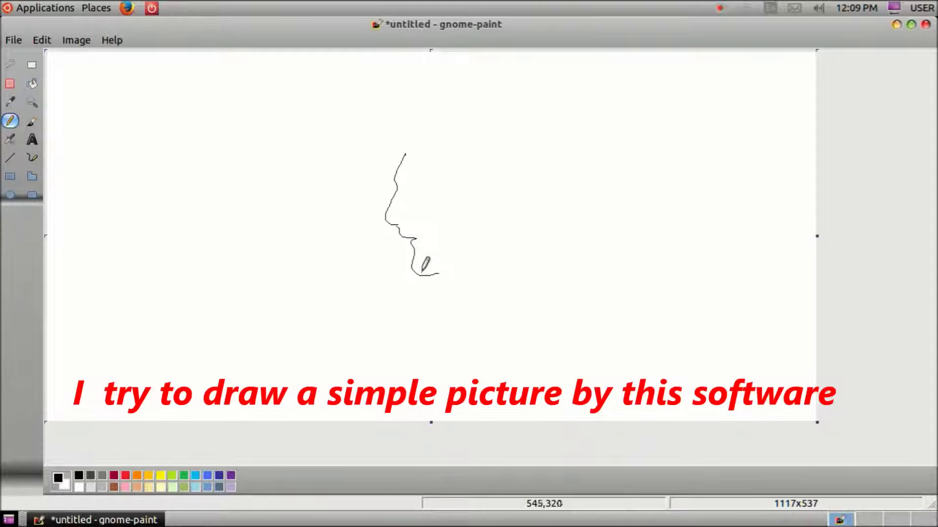
left_click_drag(436, 273, 457, 305)
Step: Draw the facial details in pencil: the nostril, a thick eyebrow with its outer end corrected, and the eye beneath it
left_click_drag(394, 226, 406, 222)
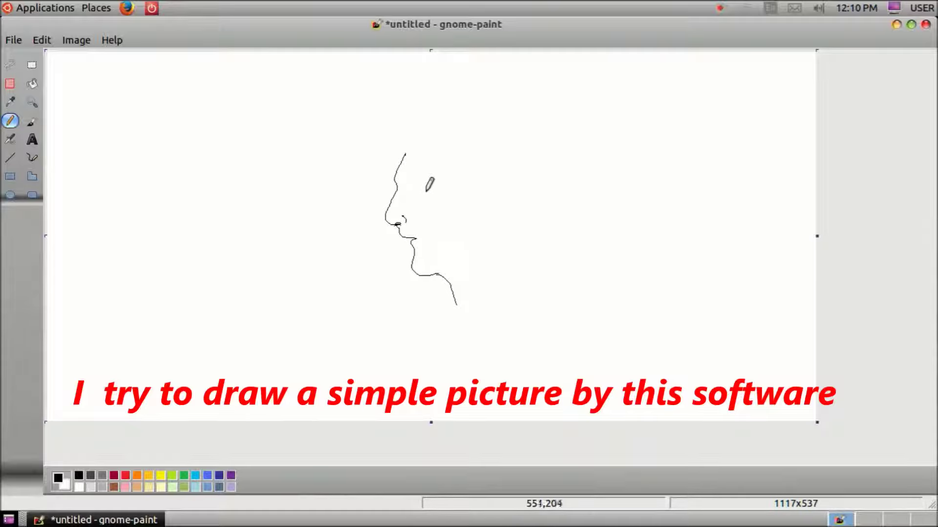
left_click_drag(405, 179, 430, 184)
left_click(9, 83)
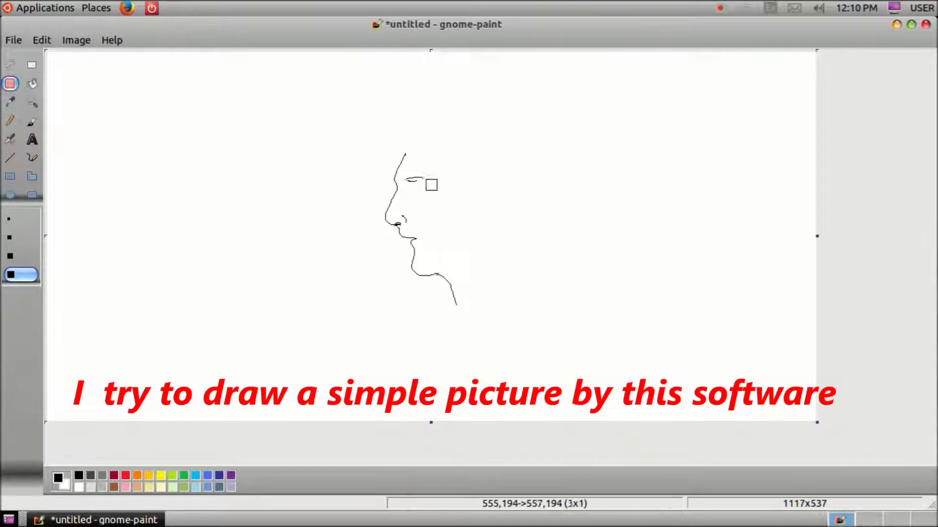
left_click(10, 120)
mouse_move(406, 180)
left_mouse_down()
mouse_move(431, 181)
mouse_move(414, 180)
mouse_move(423, 182)
mouse_move(418, 191)
left_mouse_up()
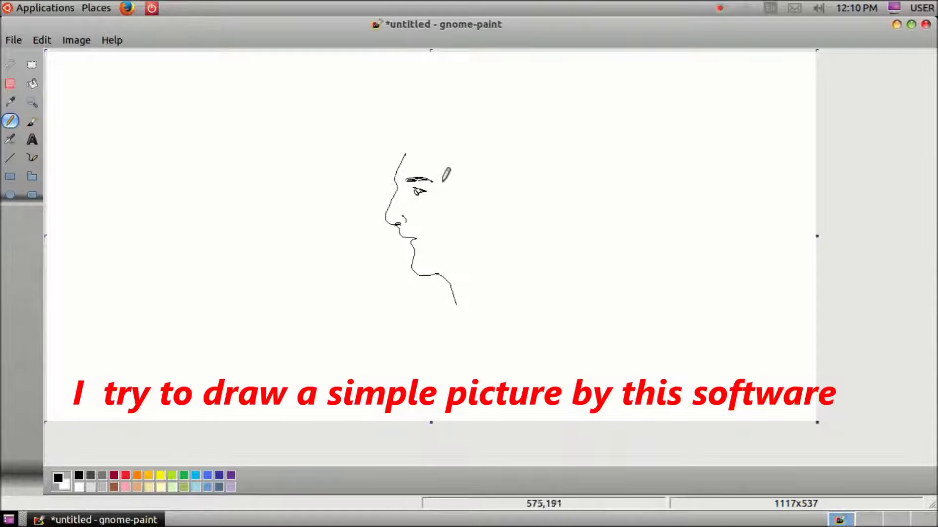
left_click_drag(417, 194, 414, 191)
Step: Draw the hairline with the ear and back of the neck, and outline long wavy hair around the head down to the shoulder
mouse_move(404, 155)
left_mouse_down()
mouse_move(458, 152)
mouse_move(477, 185)
mouse_move(477, 226)
mouse_move(494, 197)
mouse_move(501, 211)
mouse_move(486, 234)
mouse_move(537, 275)
left_mouse_up()
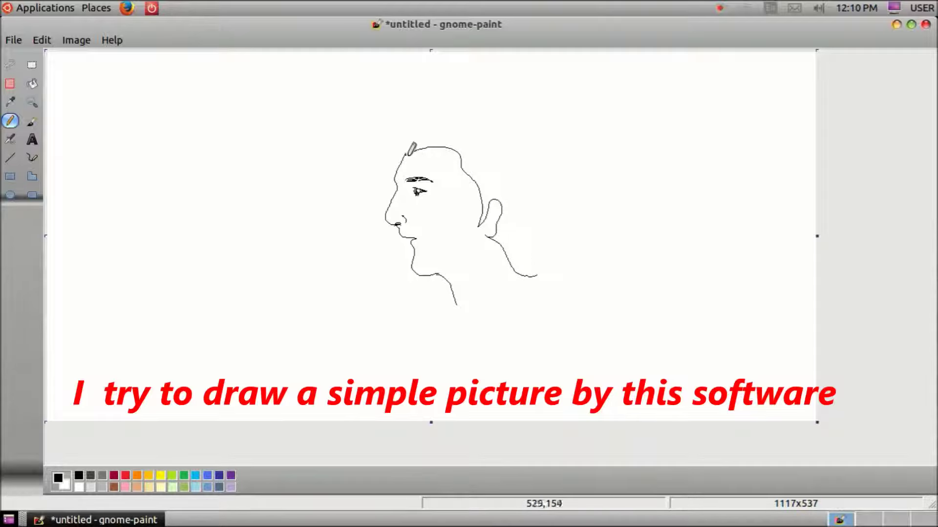
mouse_move(403, 155)
left_mouse_down()
mouse_move(420, 117)
mouse_move(465, 109)
mouse_move(522, 124)
mouse_move(541, 149)
mouse_move(556, 220)
mouse_move(577, 234)
mouse_move(590, 267)
mouse_move(604, 268)
mouse_move(592, 293)
mouse_move(514, 270)
left_mouse_up()
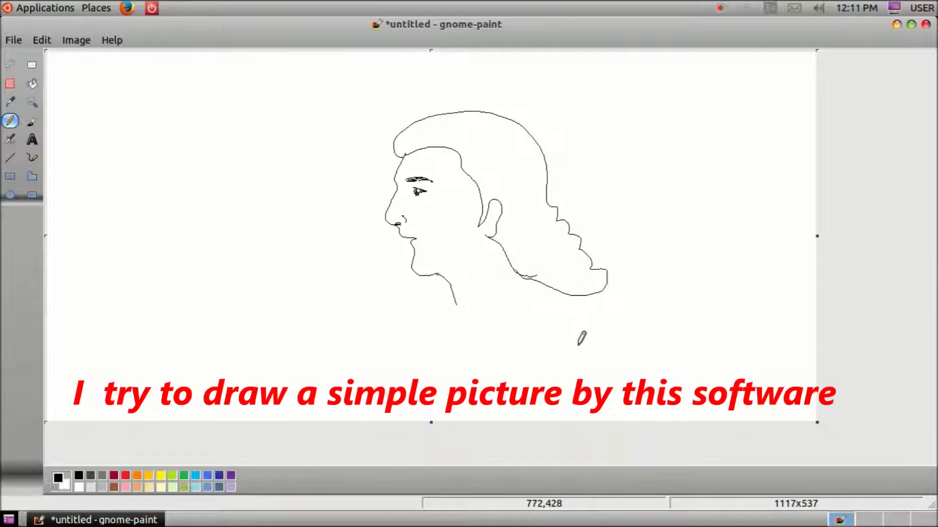
Step: Erase the front neck line below the chin and redraw it in pencil
left_click(10, 84)
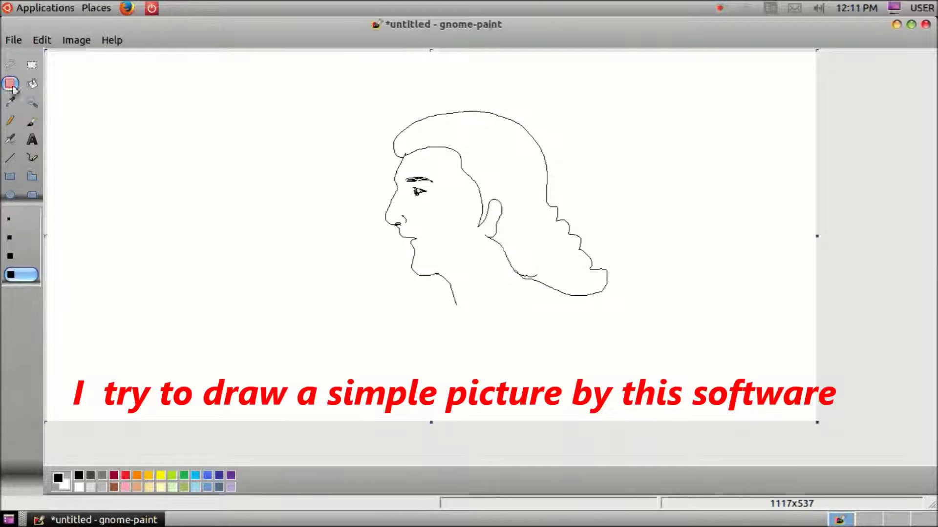
left_click_drag(436, 274, 466, 330)
left_click(10, 121)
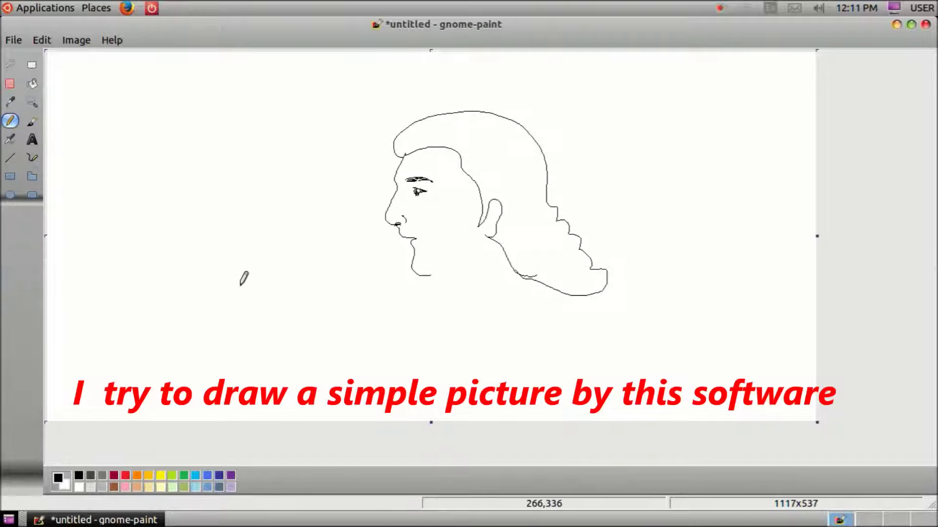
left_click_drag(430, 275, 467, 310)
Step: Draw a double-banded collar around the base of the neck and a short shoulder line below the hair
mouse_move(530, 280)
left_mouse_down()
mouse_move(495, 310)
mouse_move(456, 316)
mouse_move(458, 303)
left_mouse_up()
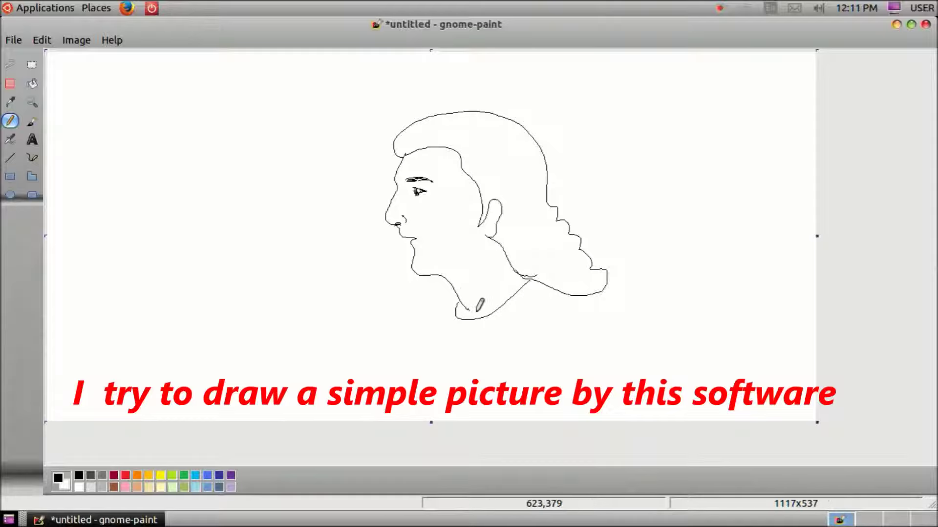
mouse_move(550, 289)
left_mouse_down()
mouse_move(478, 334)
mouse_move(456, 324)
left_mouse_up()
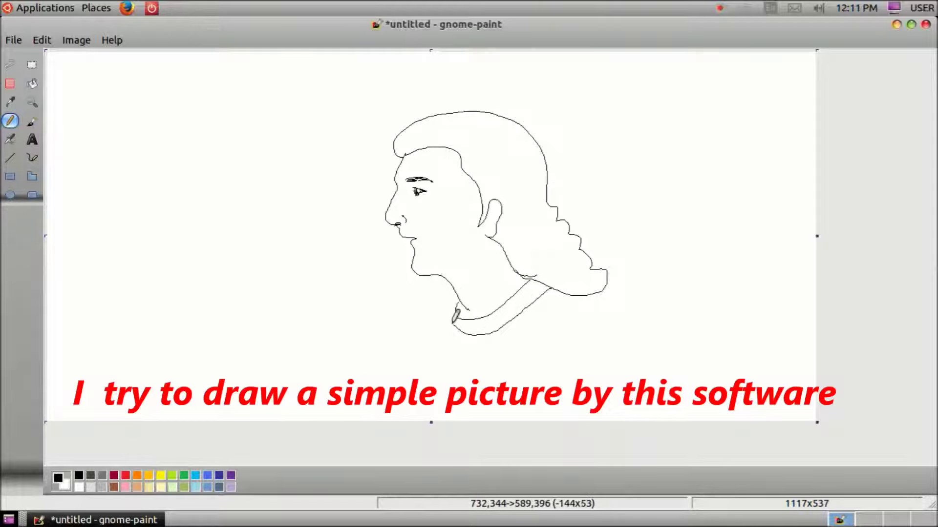
mouse_move(448, 313)
left_mouse_down()
mouse_move(450, 331)
mouse_move(478, 335)
mouse_move(558, 294)
mouse_move(524, 320)
mouse_move(466, 341)
mouse_move(440, 317)
mouse_move(453, 302)
left_mouse_up()
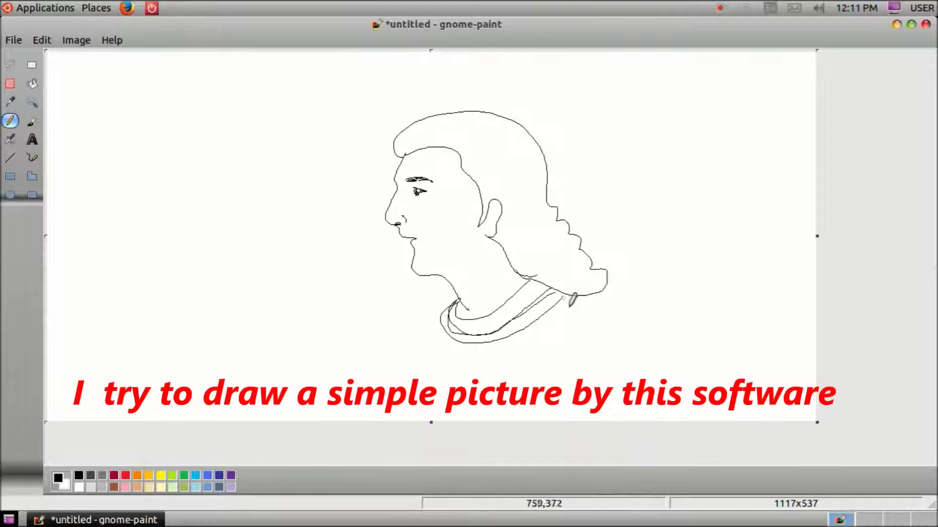
mouse_move(559, 303)
left_mouse_down()
mouse_move(575, 292)
mouse_move(605, 295)
mouse_move(627, 316)
left_mouse_up()
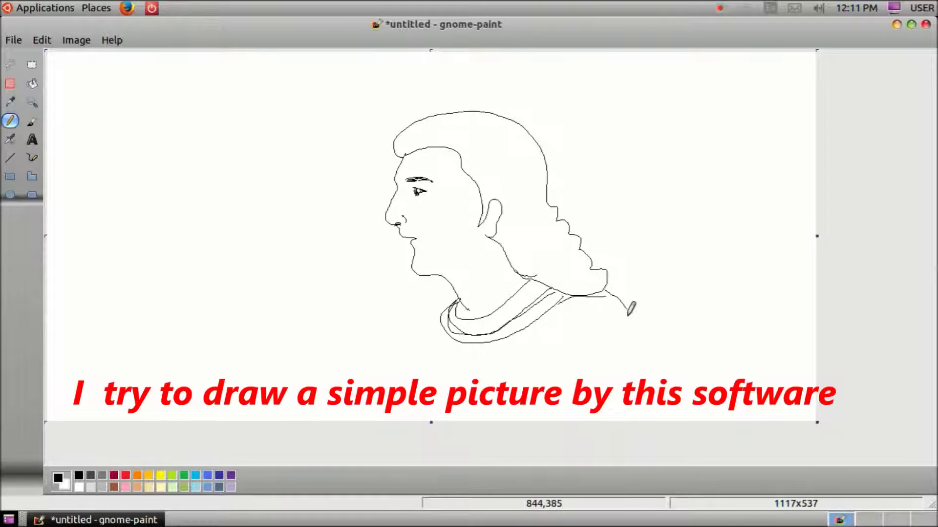
Step: Draw an earring below the ear and a curved mark on the forehead
mouse_move(491, 231)
left_mouse_down()
mouse_move(496, 249)
mouse_move(492, 235)
left_mouse_up()
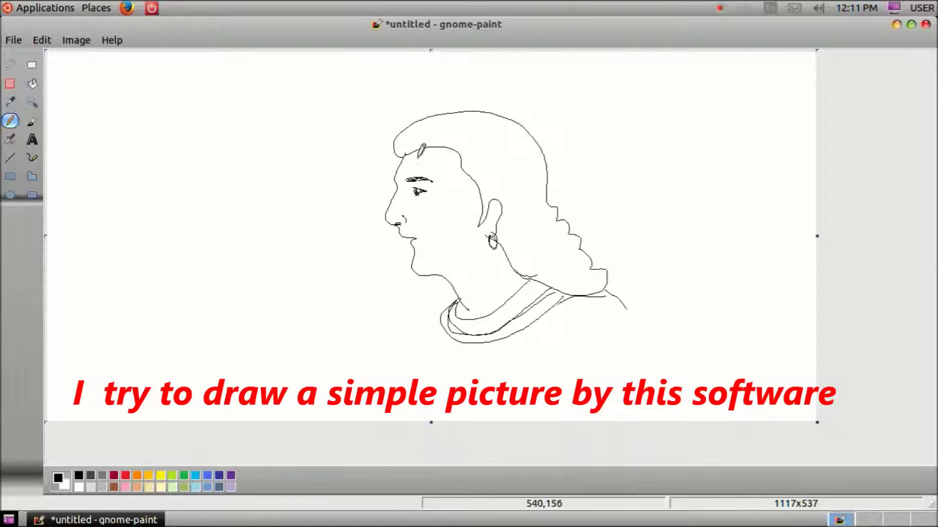
left_click_drag(404, 154, 401, 156)
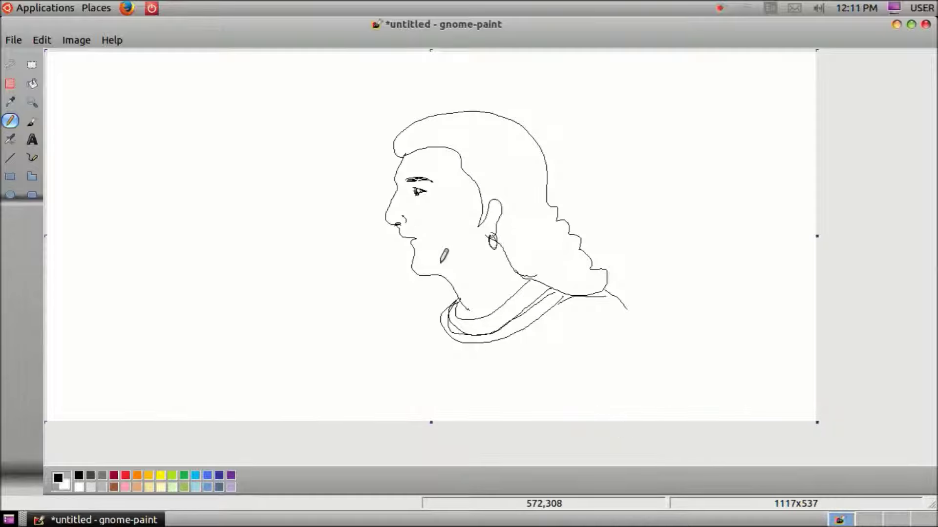
mouse_move(418, 150)
left_mouse_down()
mouse_move(393, 179)
mouse_move(400, 165)
mouse_move(396, 172)
left_mouse_up()
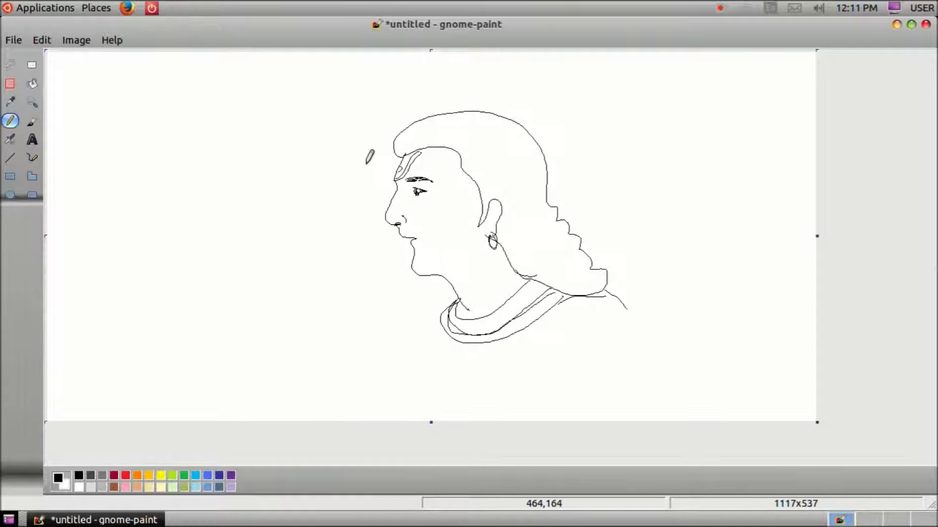
Step: Fill the face, ear and neck with light orange-brown and the hair with dark gray
left_click(31, 83)
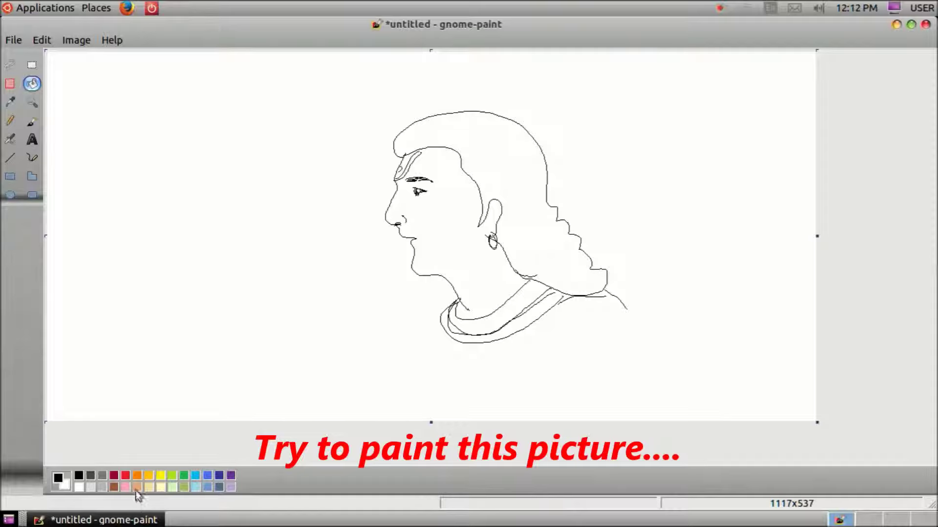
left_click(443, 238)
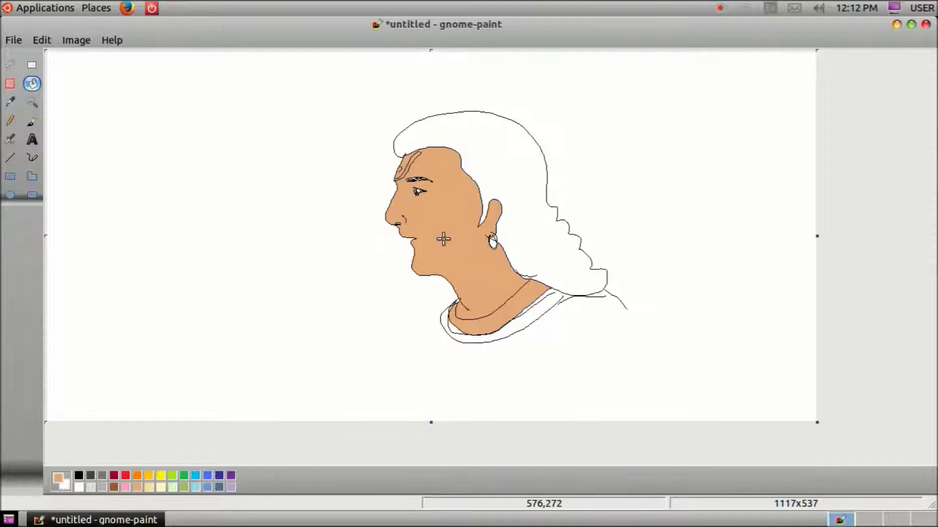
left_click(717, 10)
left_click(742, 39)
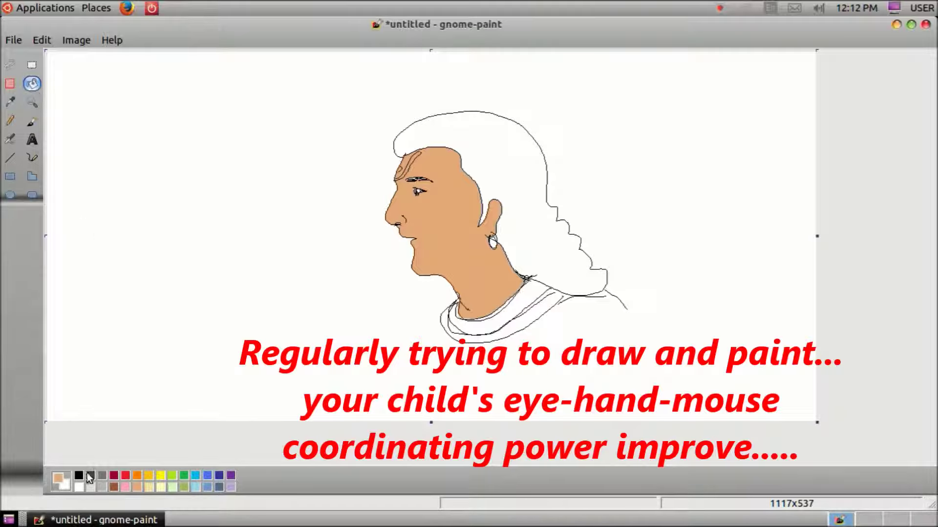
left_click(90, 477)
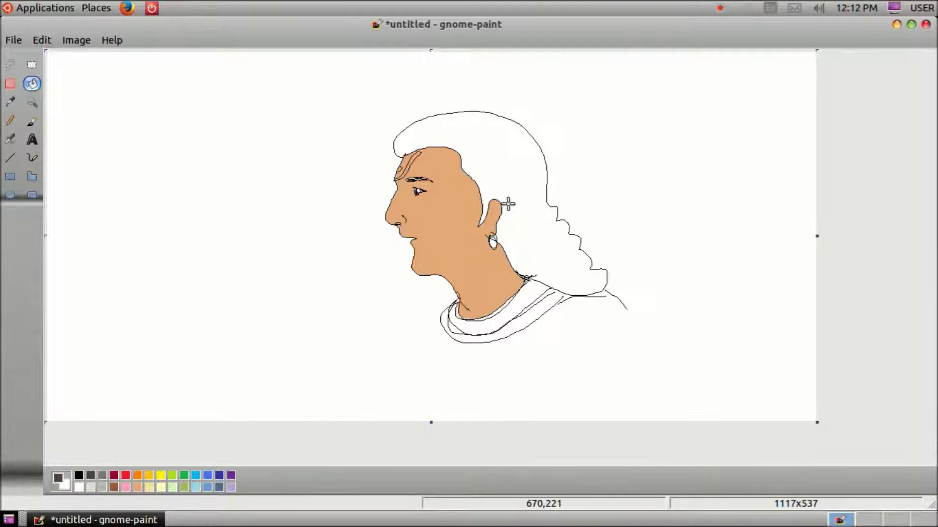
left_click(495, 166)
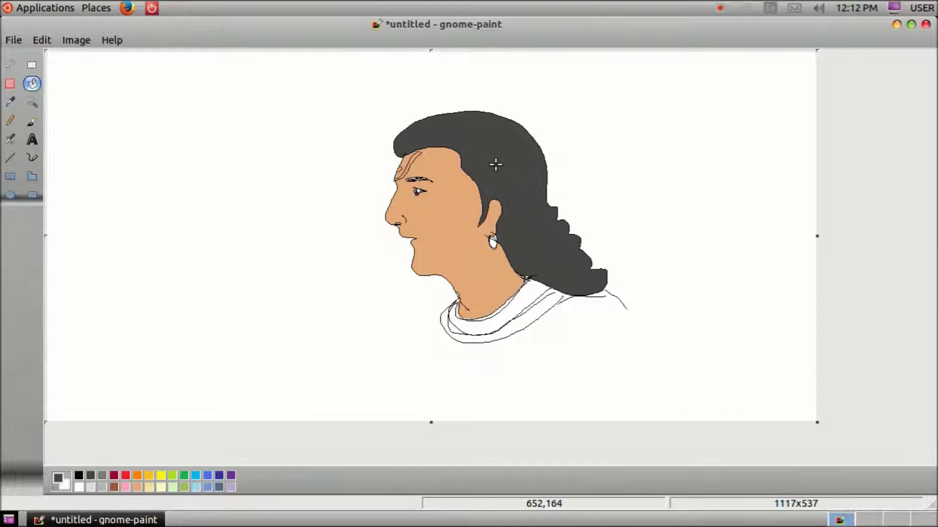
Step: Fill the inner and outer collar bands with green, closing the outer band's outline with black pencil lines
left_click(184, 477)
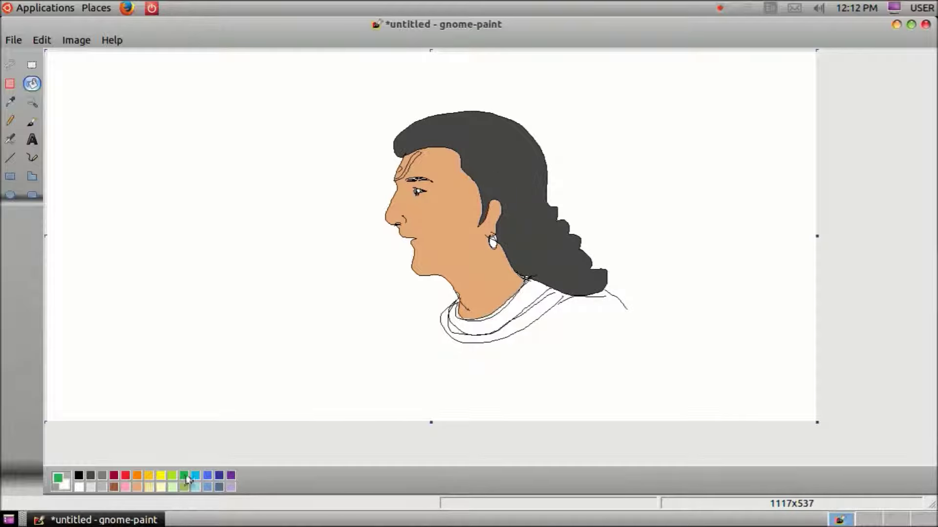
left_click(478, 330)
left_click(79, 475)
left_click(10, 120)
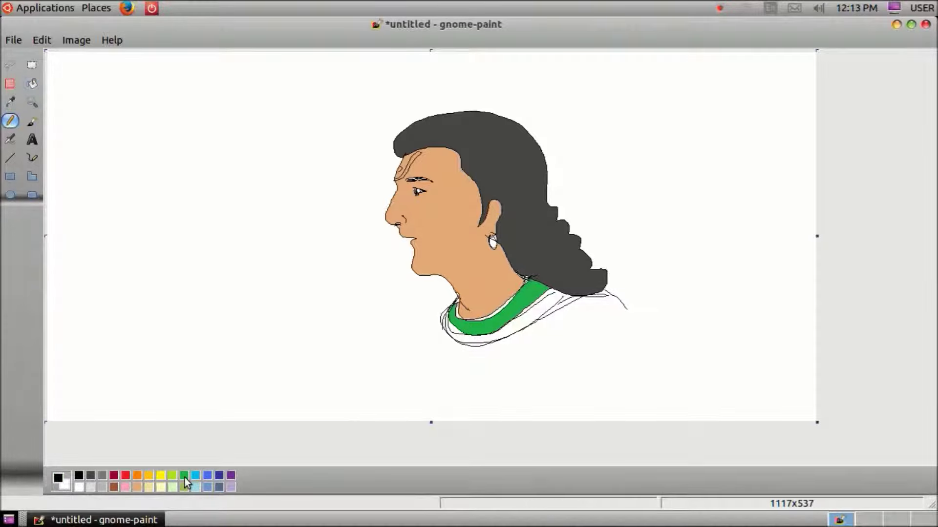
left_click(184, 478)
left_click(31, 84)
left_click(525, 318)
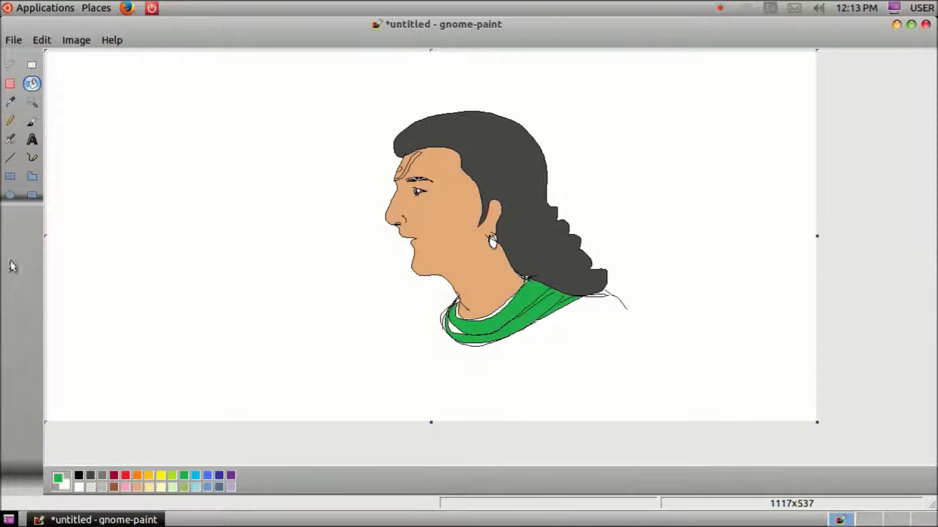
Step: Draw a large circle outline in green around the whole portrait, keeping the thinnest line width
left_click(10, 196)
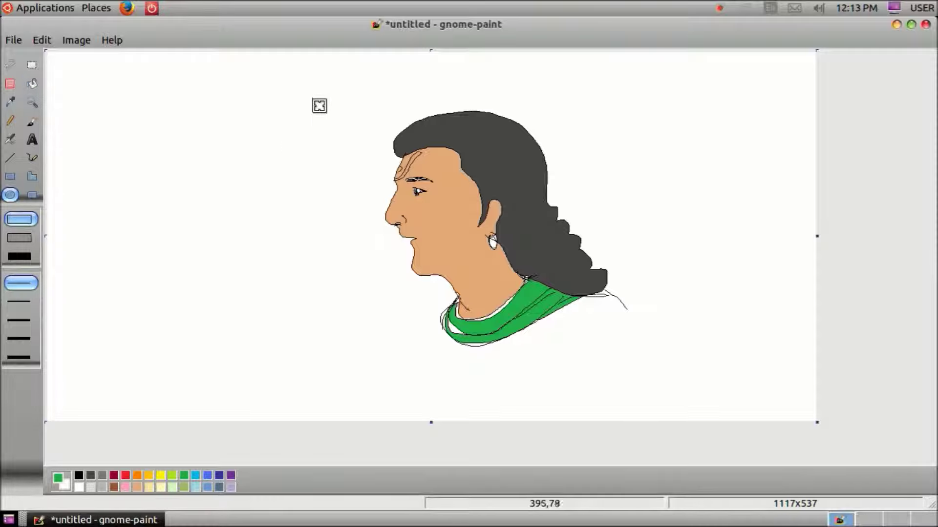
left_click_drag(324, 68, 671, 414)
left_click(16, 359)
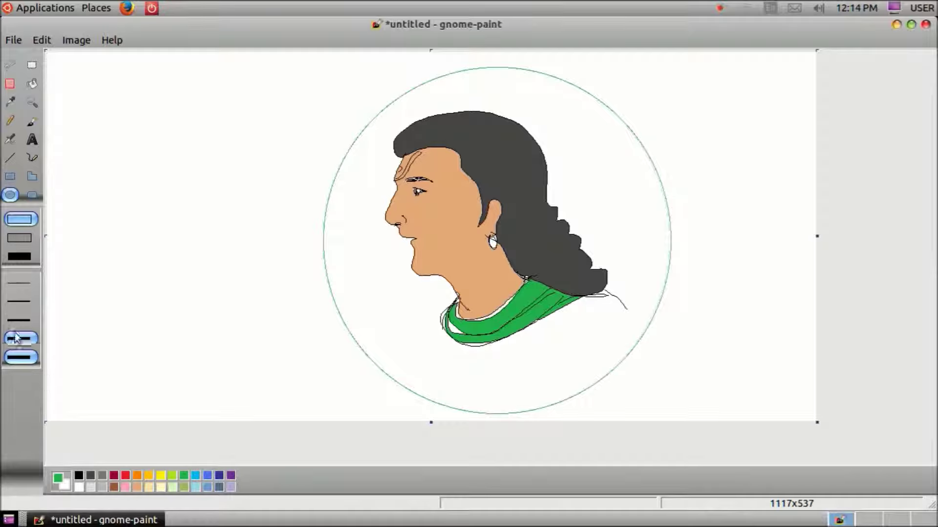
left_click(14, 283)
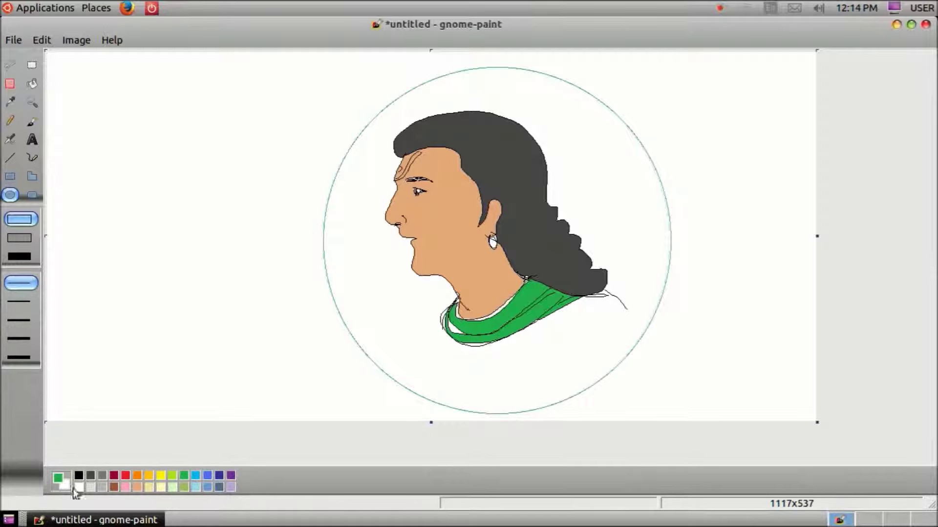
Step: Fill the background inside the circle around the portrait with light blue
left_click(196, 478)
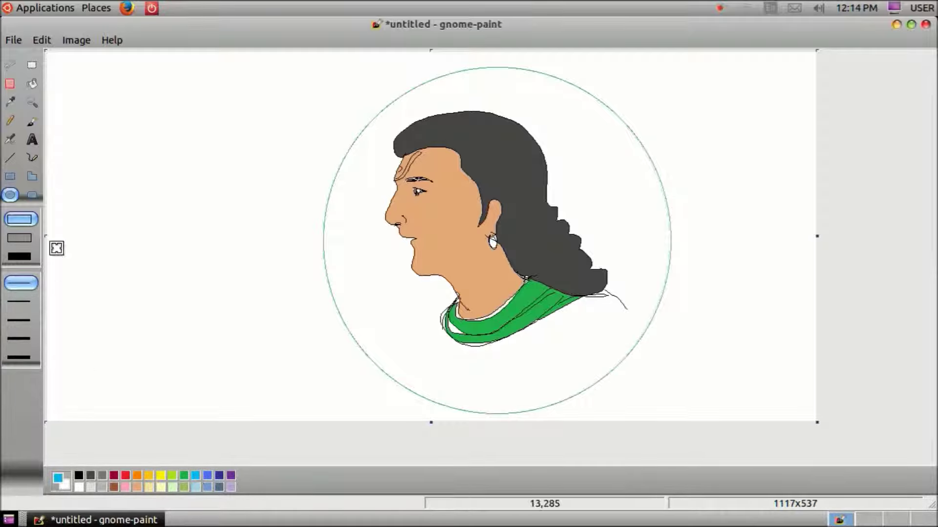
left_click(32, 84)
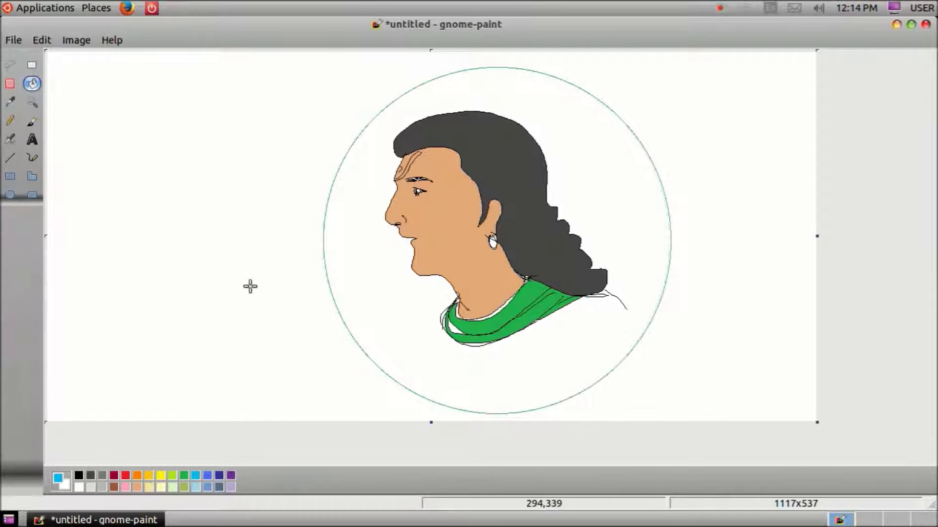
left_click(364, 279)
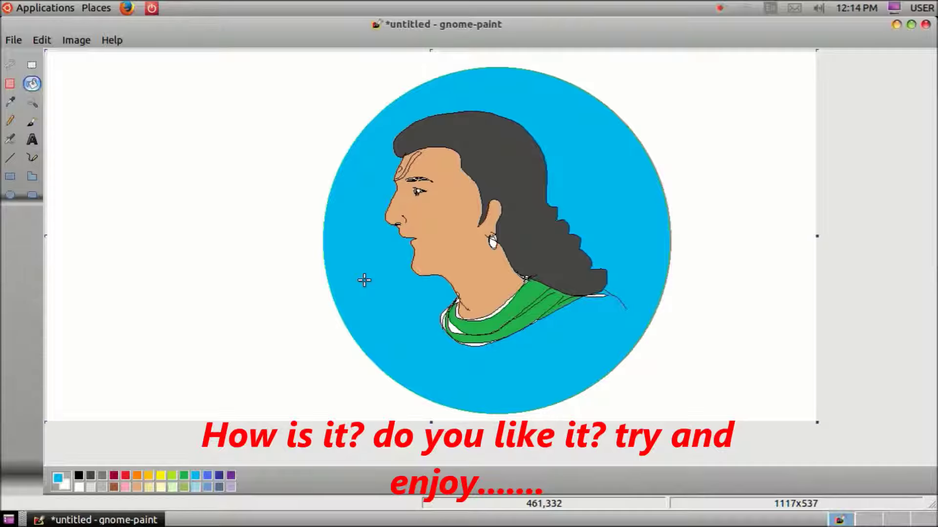
left_click(721, 7)
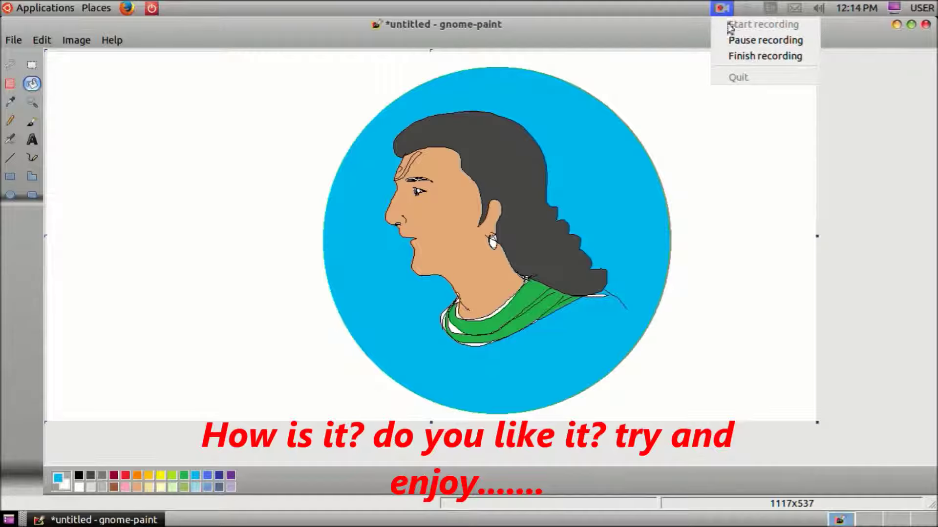
left_click(730, 41)
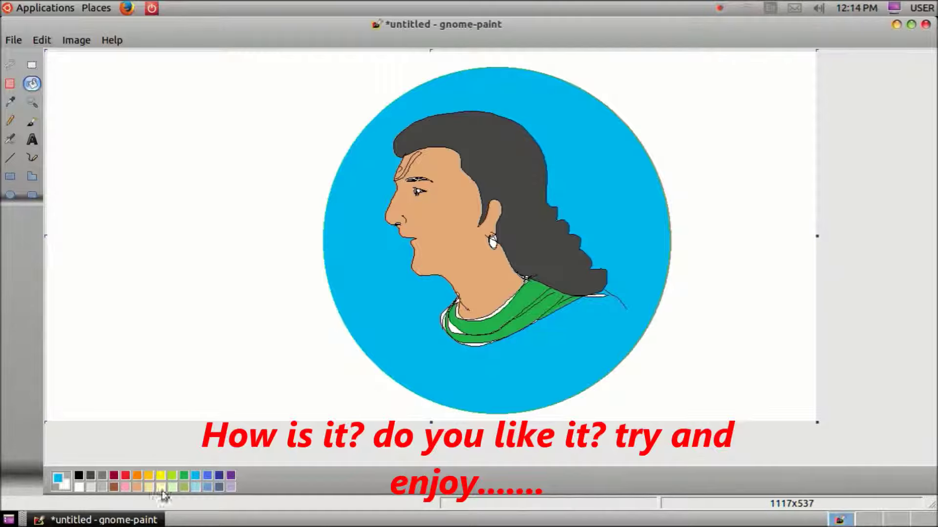
Step: Fill the earring below the ear with orange
left_click(136, 476)
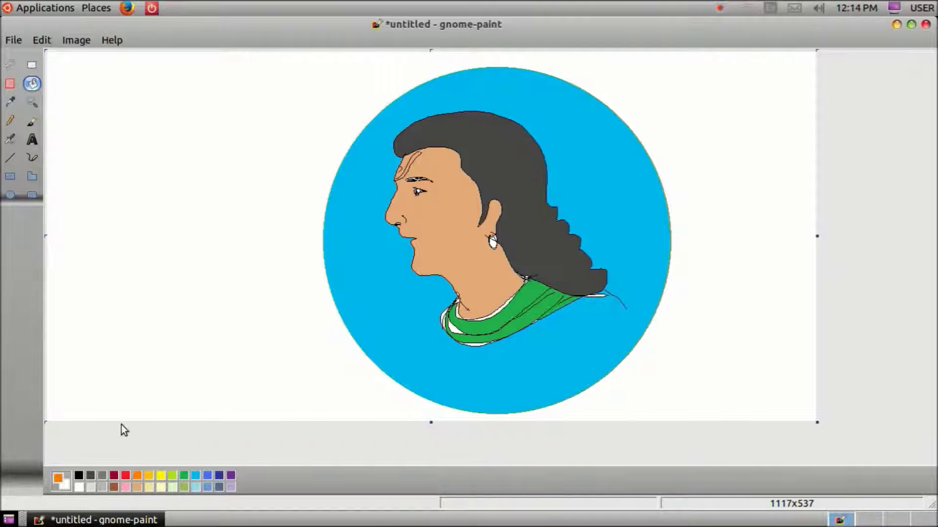
left_click(494, 242)
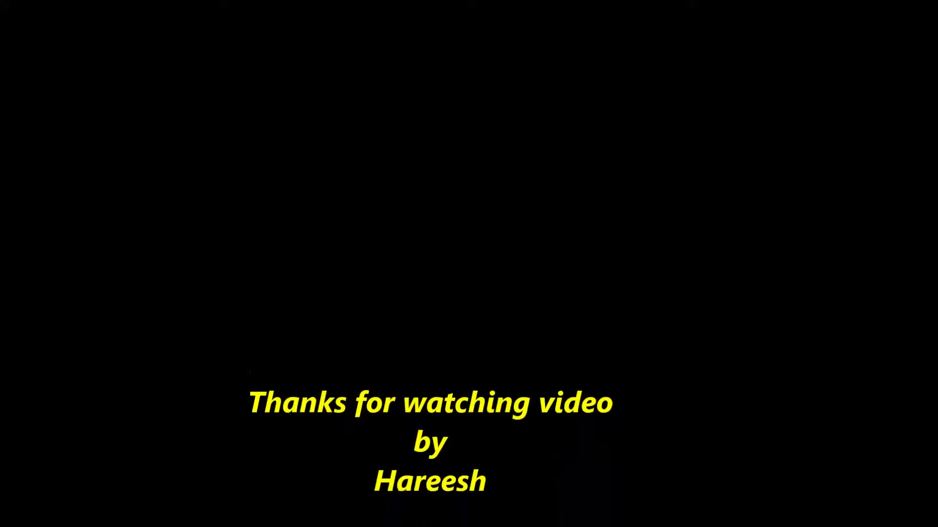